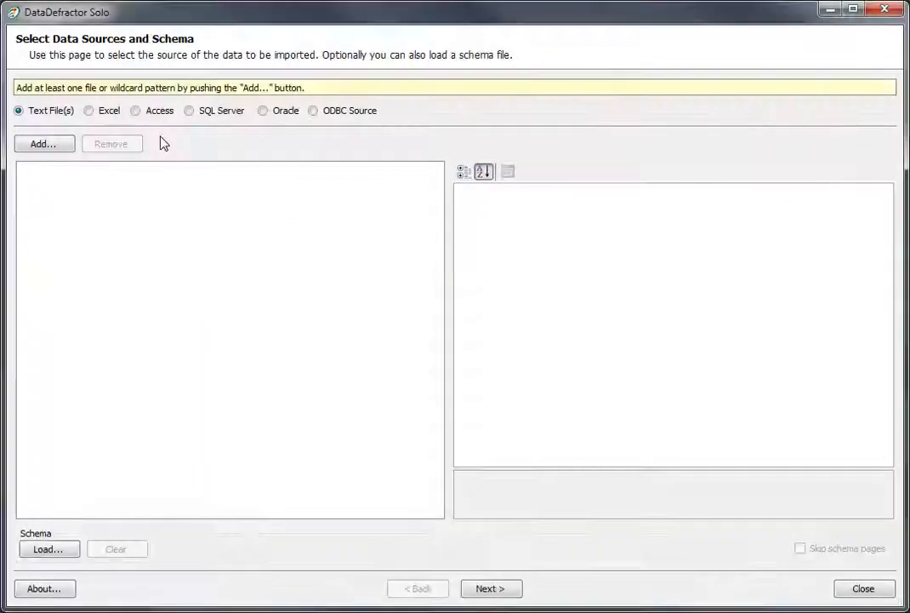
Load the Excel file 15yr_pmmsmnth.xls as the data source, select its 15-Year FRM table for import, and continue.
left_click(89, 111)
left_click(53, 163)
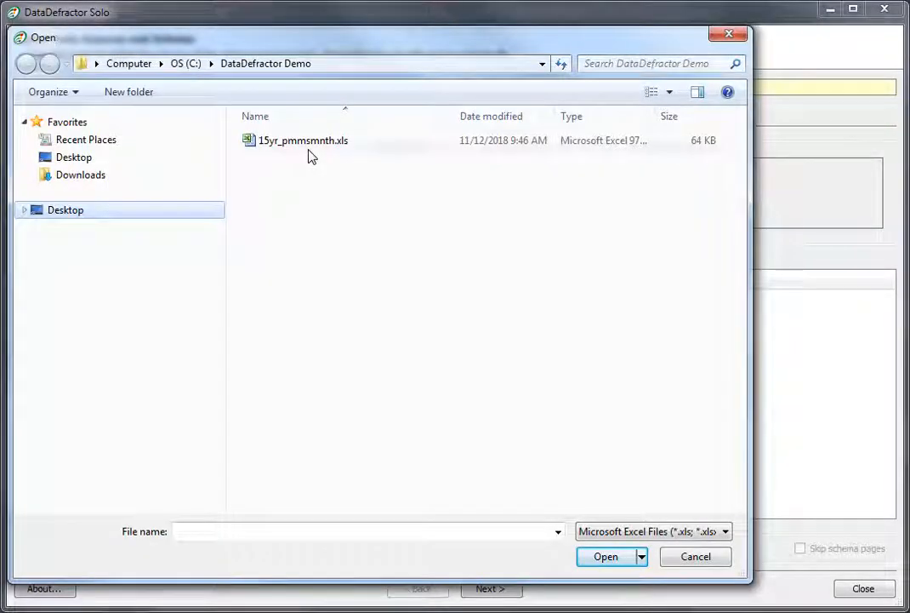
double_click(309, 154)
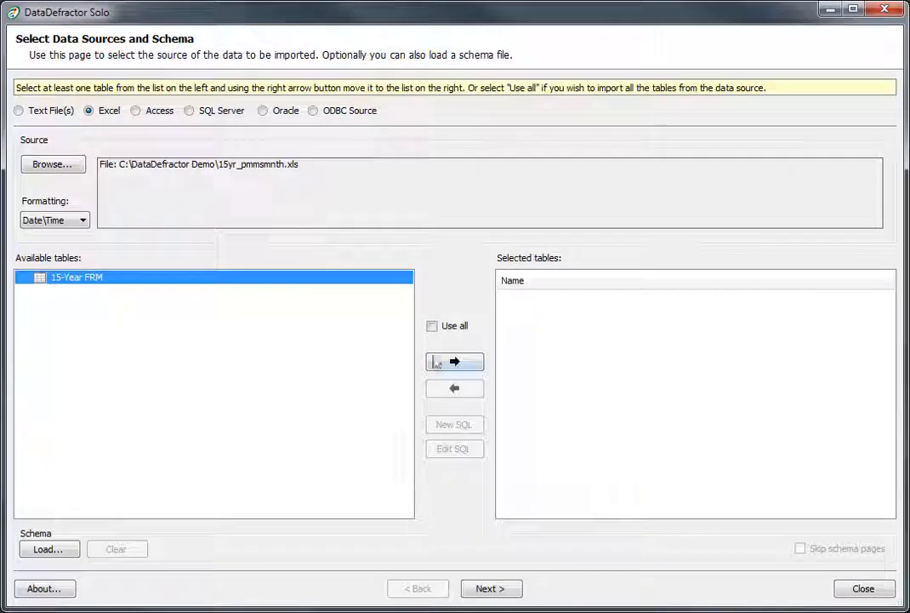
left_click(451, 361)
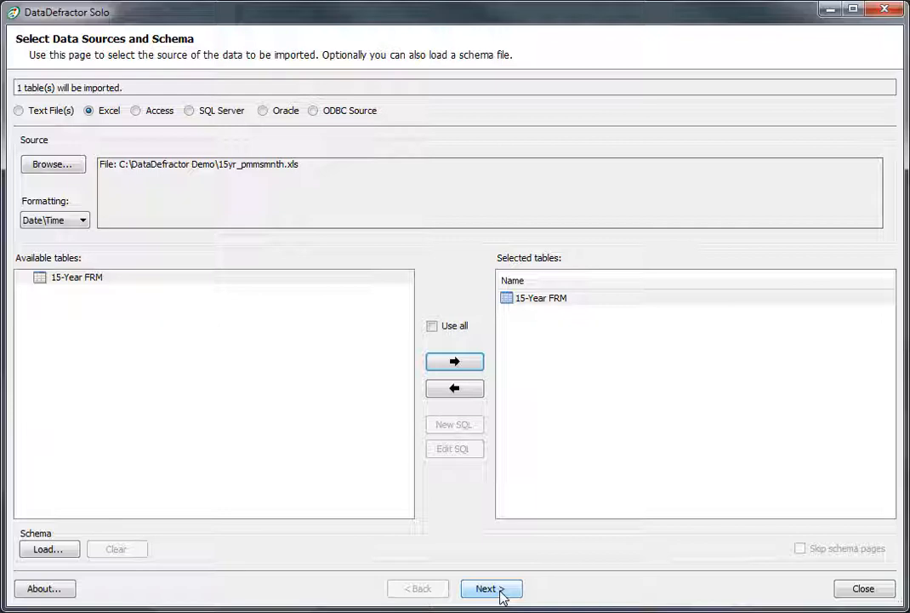
left_click(500, 595)
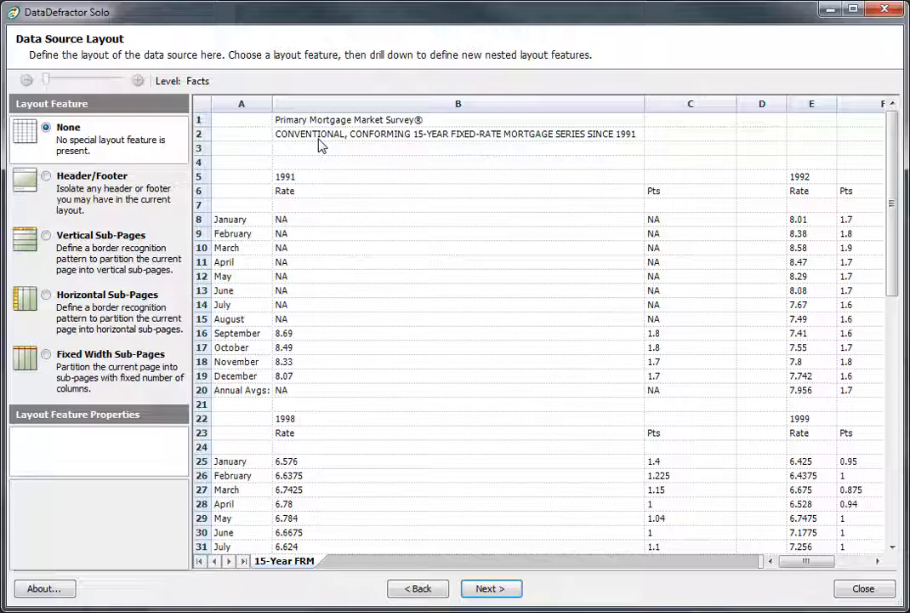
Isolate the sheet's title rows with the Header/Footer layout feature and drill down into the sub-page.
left_click(46, 176)
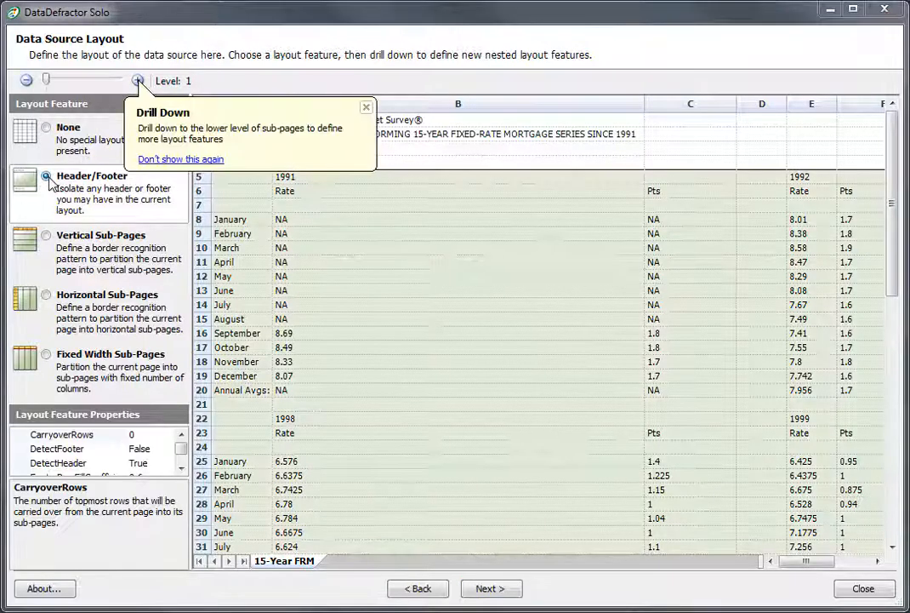
left_click(365, 106)
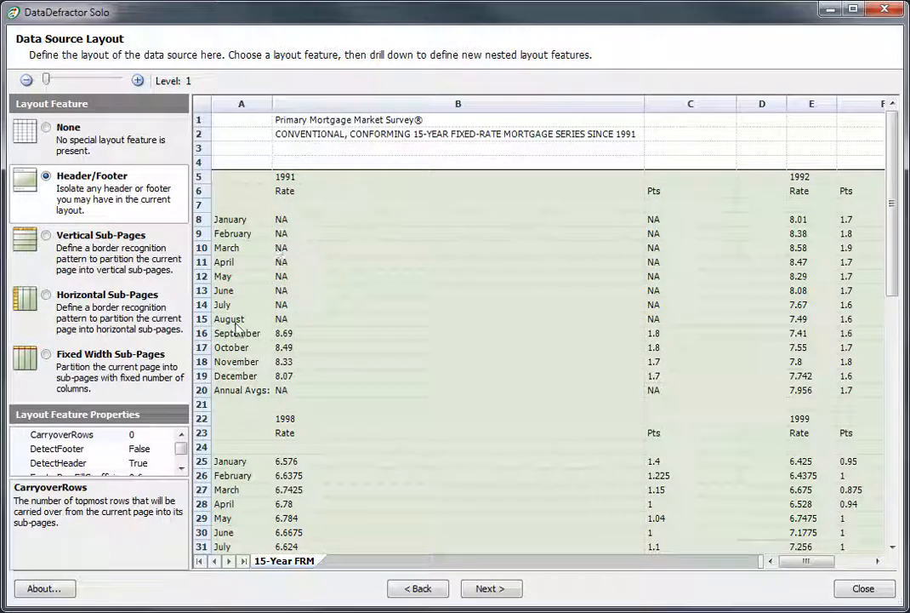
left_click(137, 81)
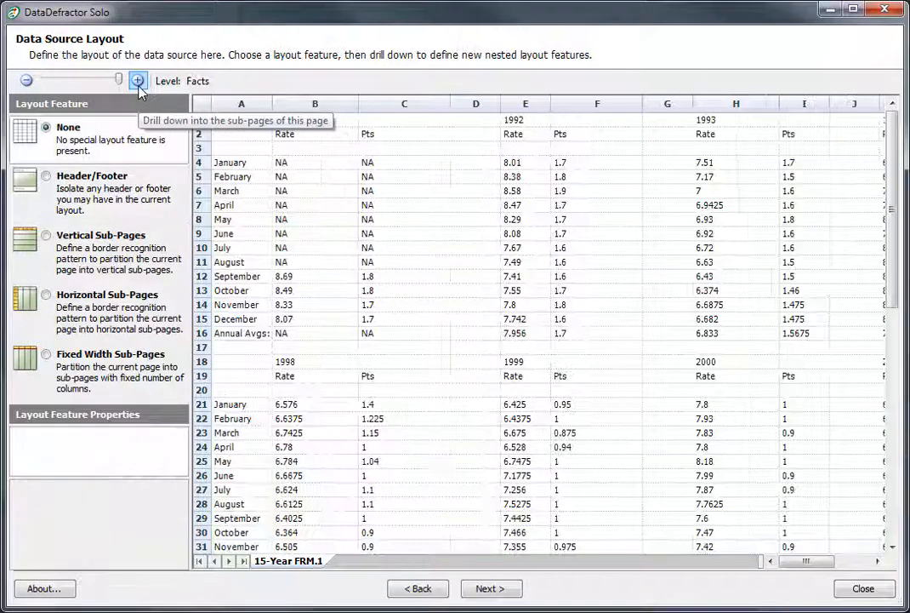
Split the page into vertical sub-pages using the pattern ^\d\d\d\d$ on column B, and drill down.
left_click(46, 235)
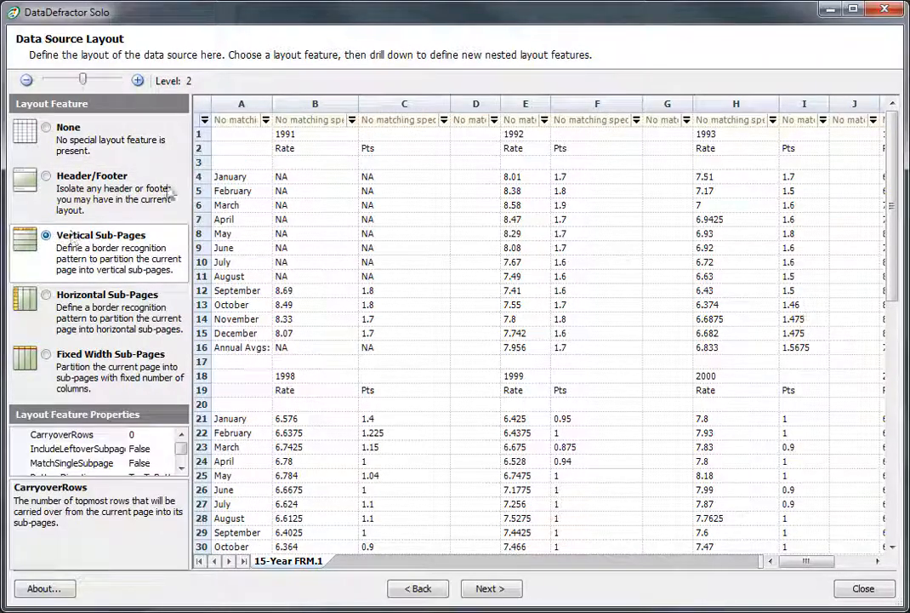
left_click(299, 116)
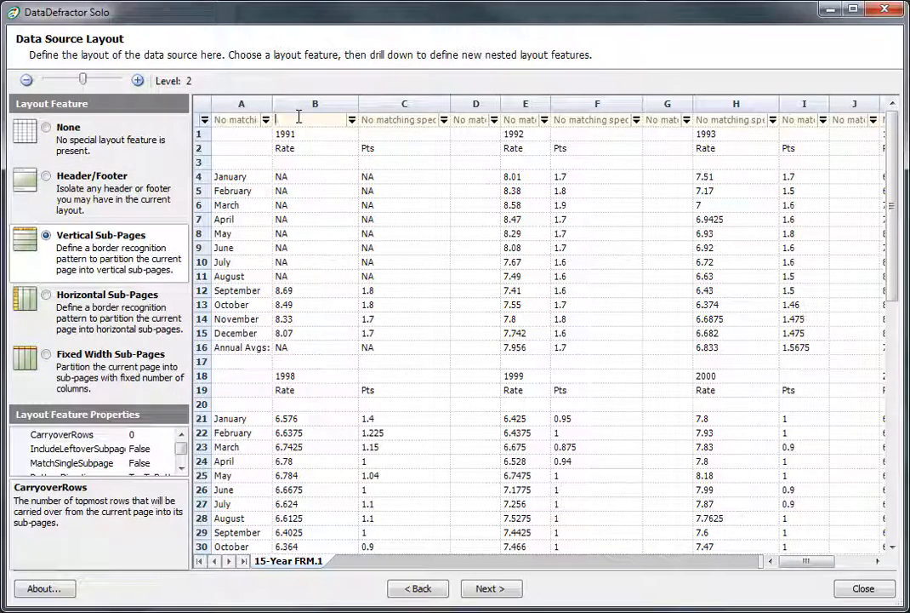
type("^\\d\\d\\d\\d$")
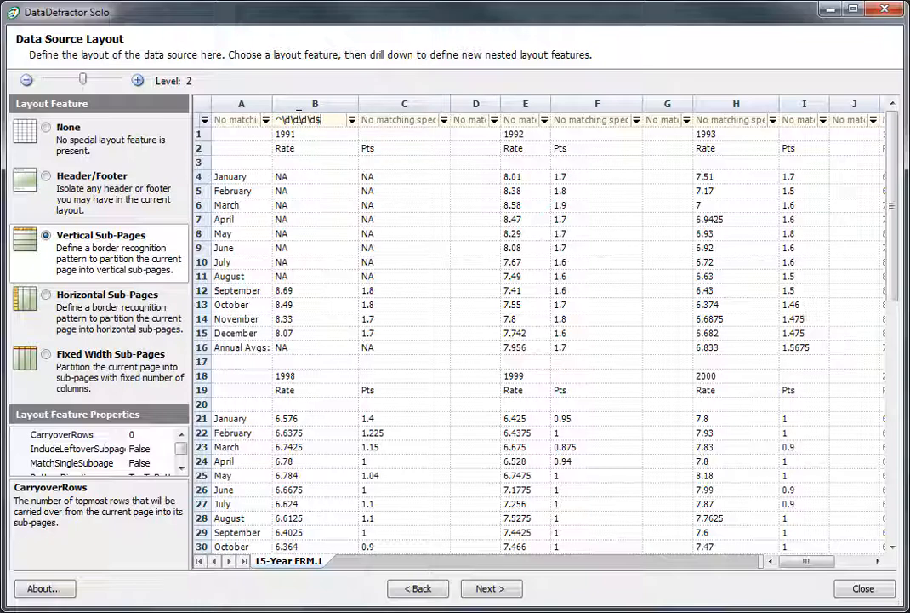
key("Tab")
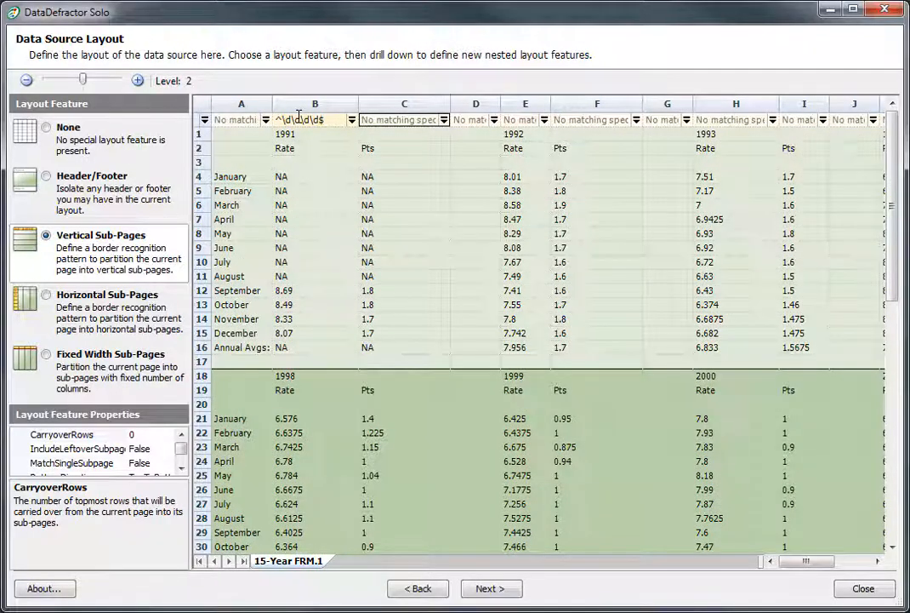
left_click(137, 80)
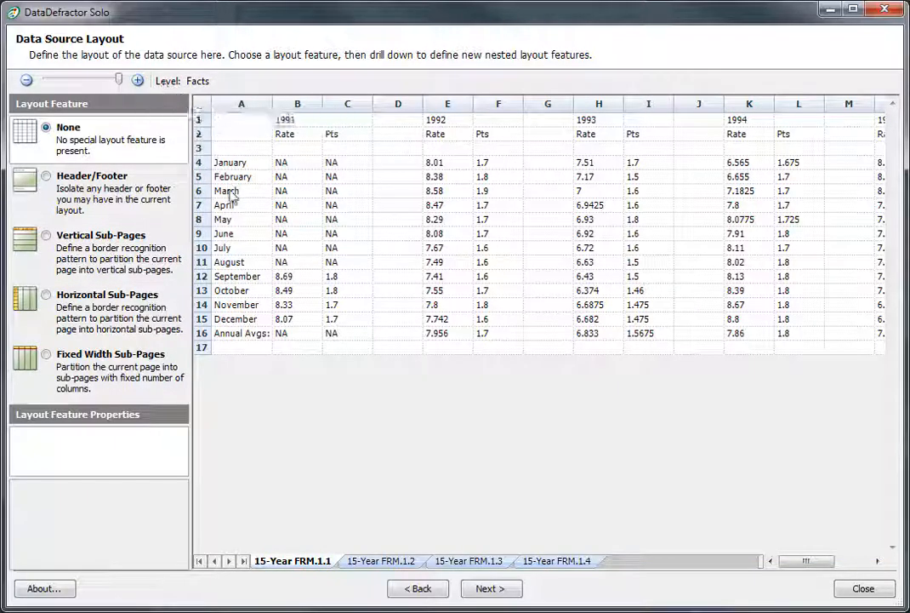
Split the page into horizontal sub-pages at the Rate cells in row 2, with CarryoverColumnsLeft set to 1, and drill down.
left_click(46, 295)
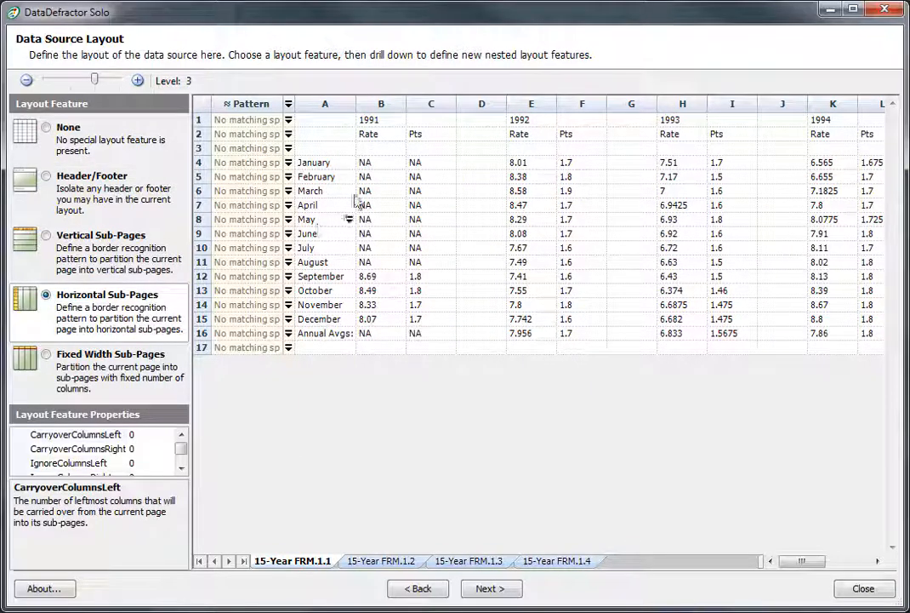
left_click(375, 136)
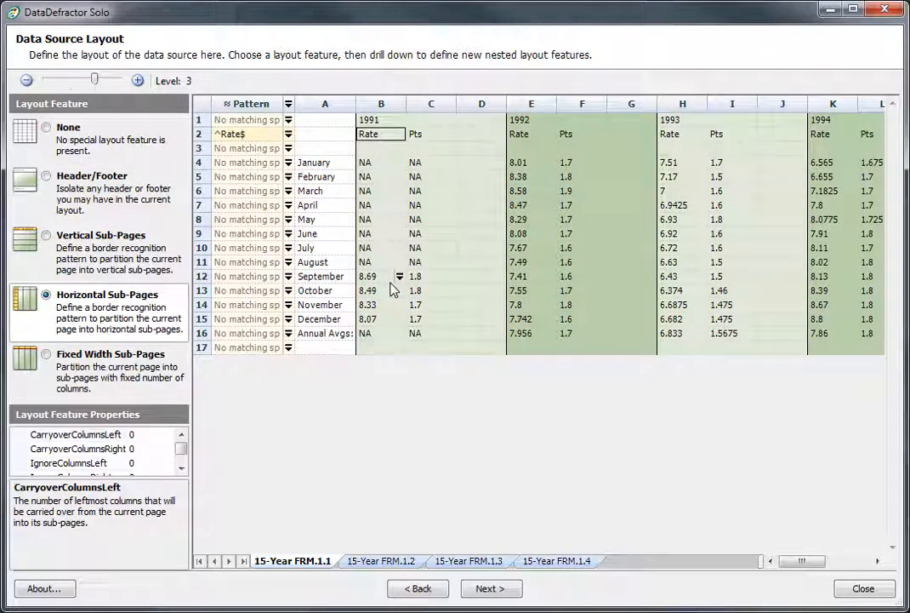
left_click(156, 433)
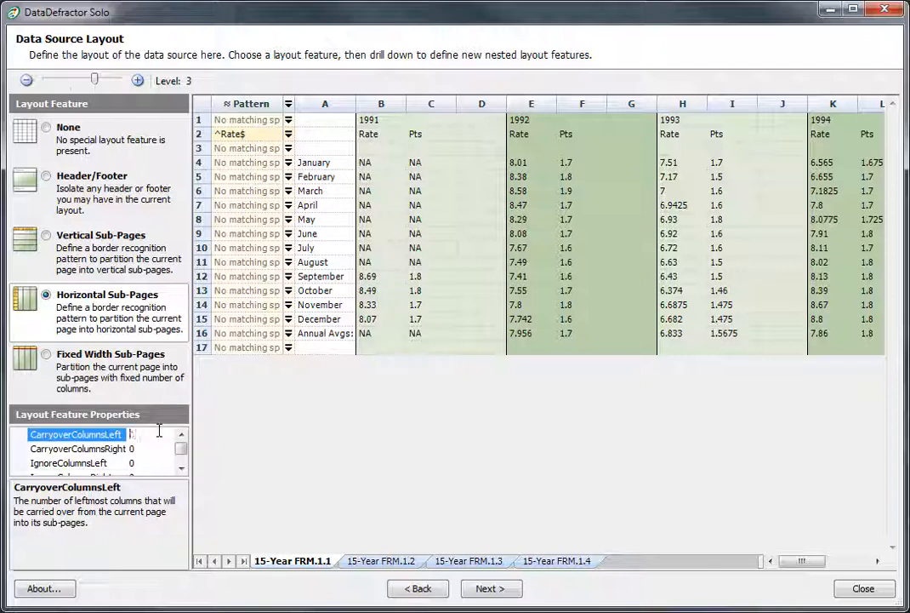
left_click(115, 449)
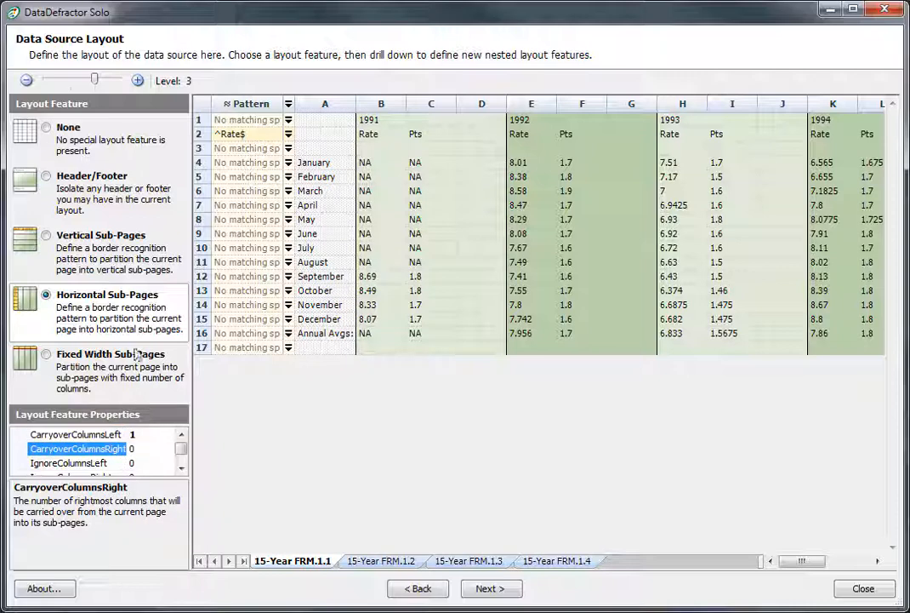
left_click(137, 82)
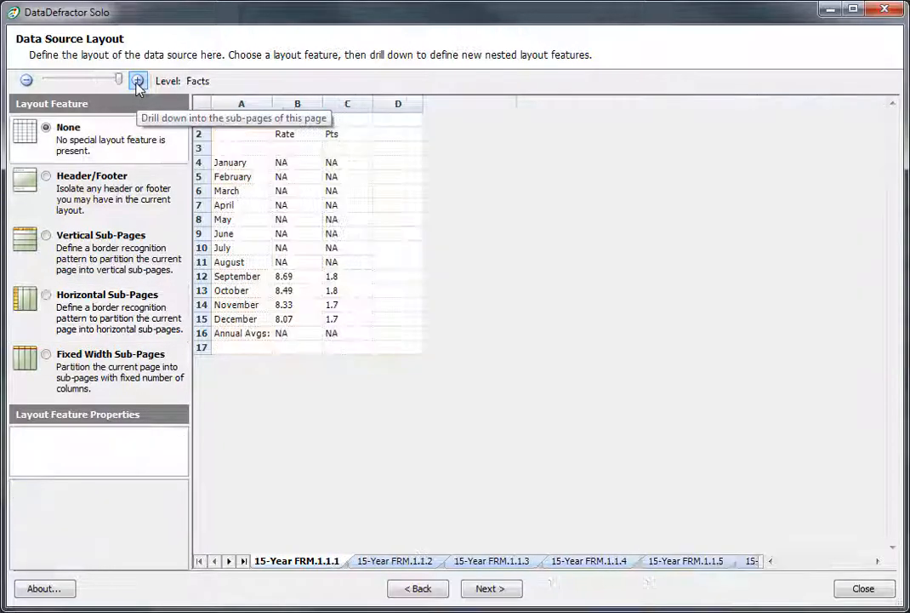
Review the yearly sub-pages 15-Year FRM.1.1.1 to 1.1.5, and go back up through the parent layout levels to level 1.
left_click(386, 564)
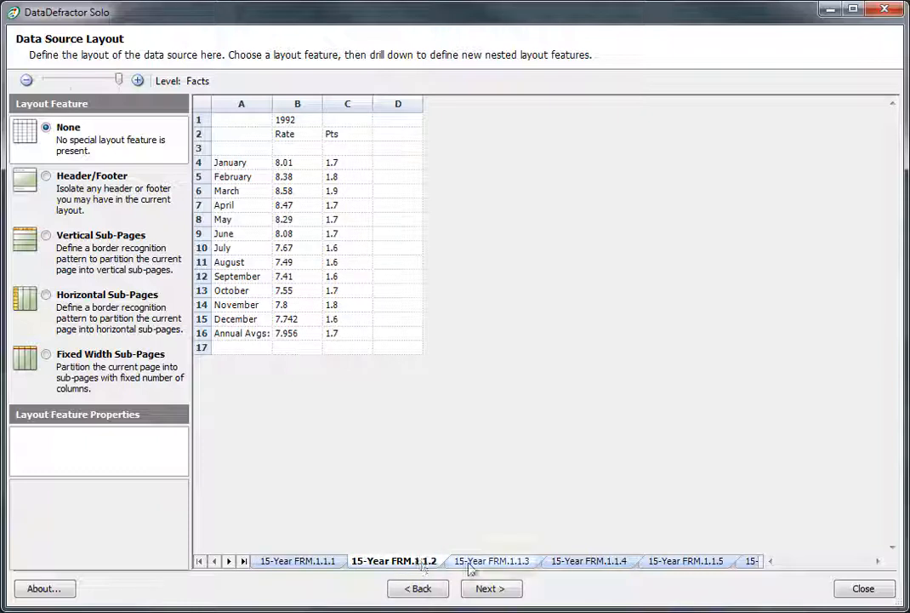
left_click(483, 568)
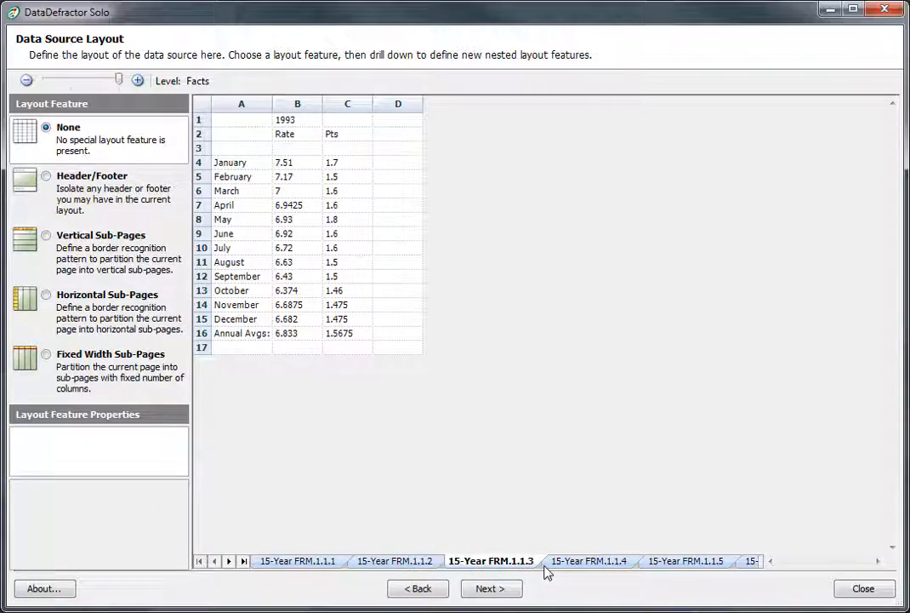
left_click(591, 573)
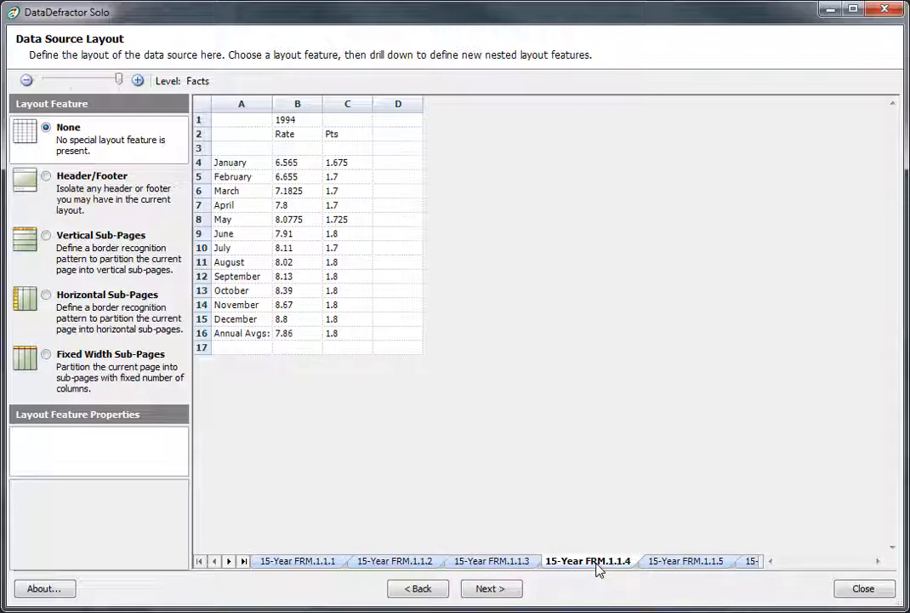
left_click(672, 566)
left_click(281, 566)
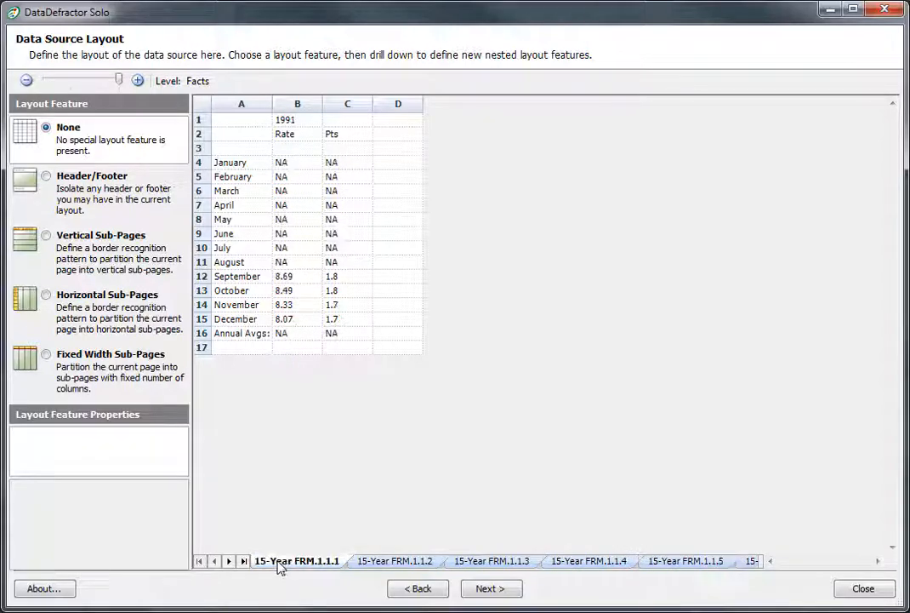
left_click(26, 81)
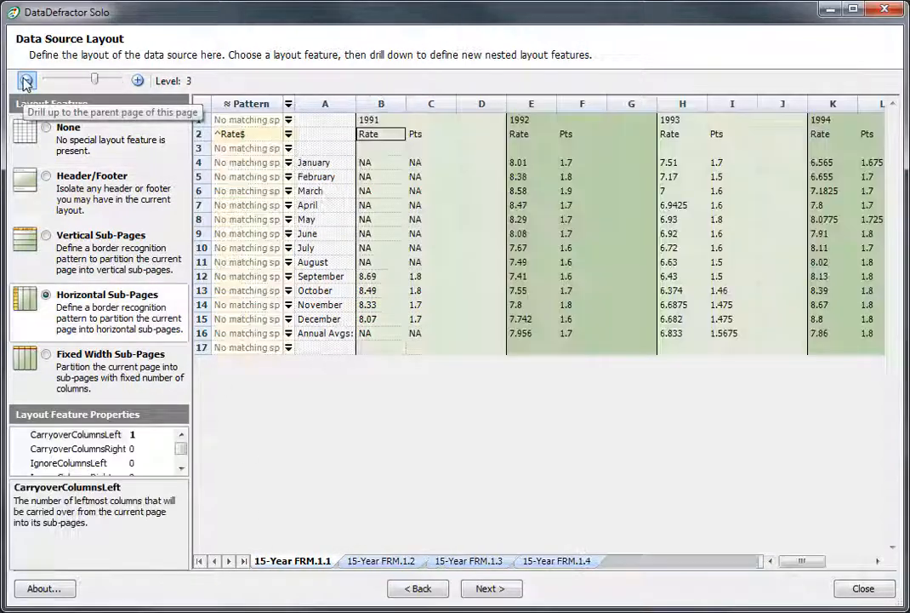
left_click(25, 81)
left_click(26, 81)
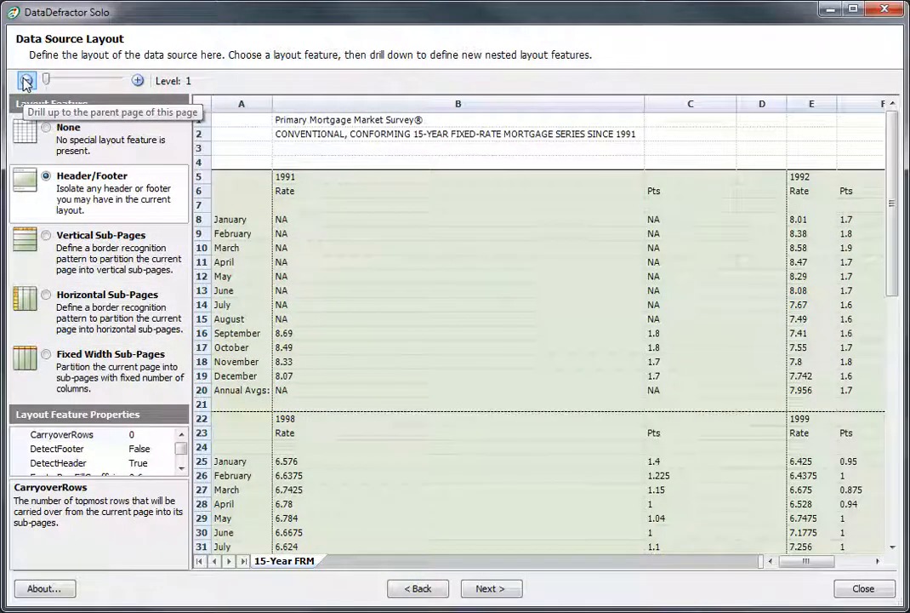
Accept the layout and define row 4, January, as the first row that contains facts.
left_click(492, 589)
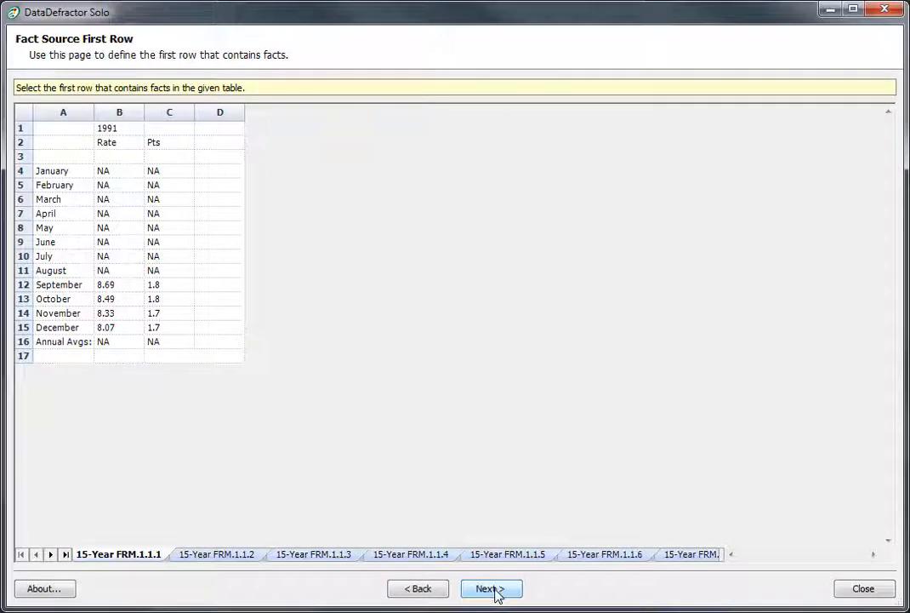
left_click(34, 170)
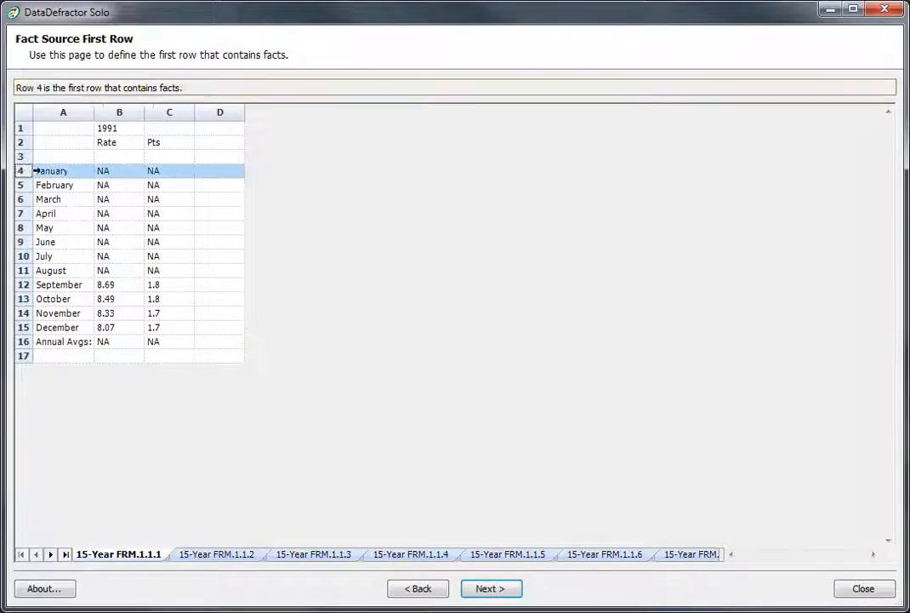
left_click(514, 588)
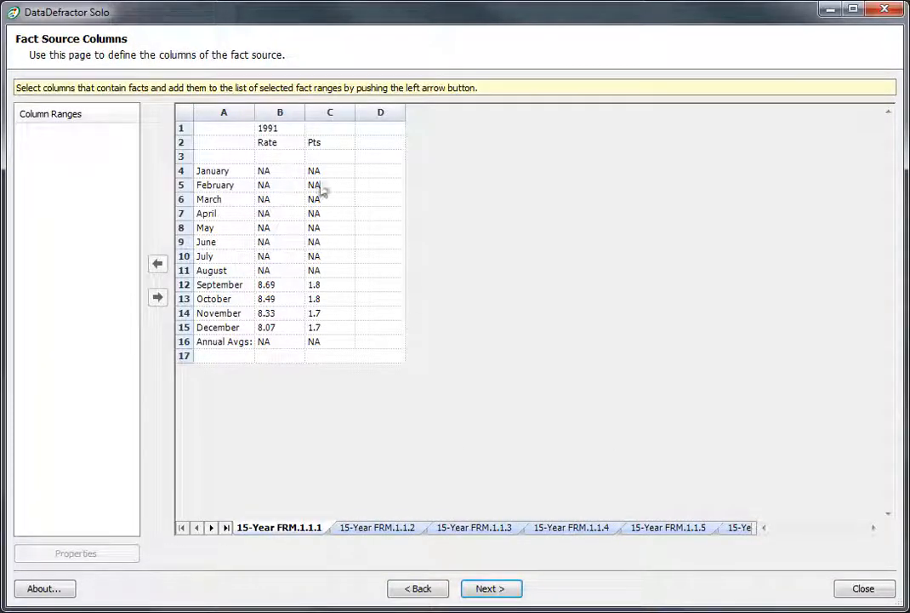
Add columns B and C as the column range containing facts.
left_click(269, 113)
left_click(321, 112, "shift")
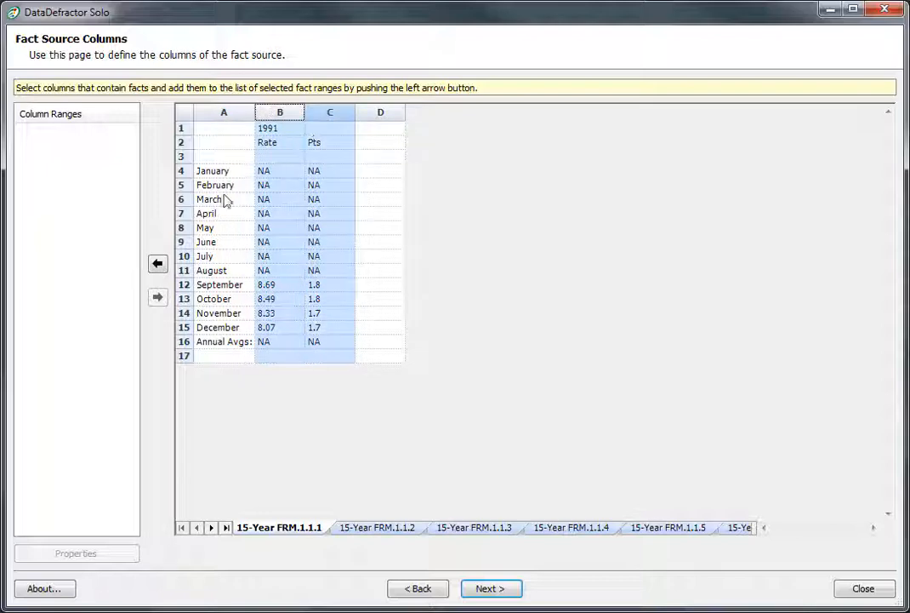
left_click(157, 264)
left_click(383, 392)
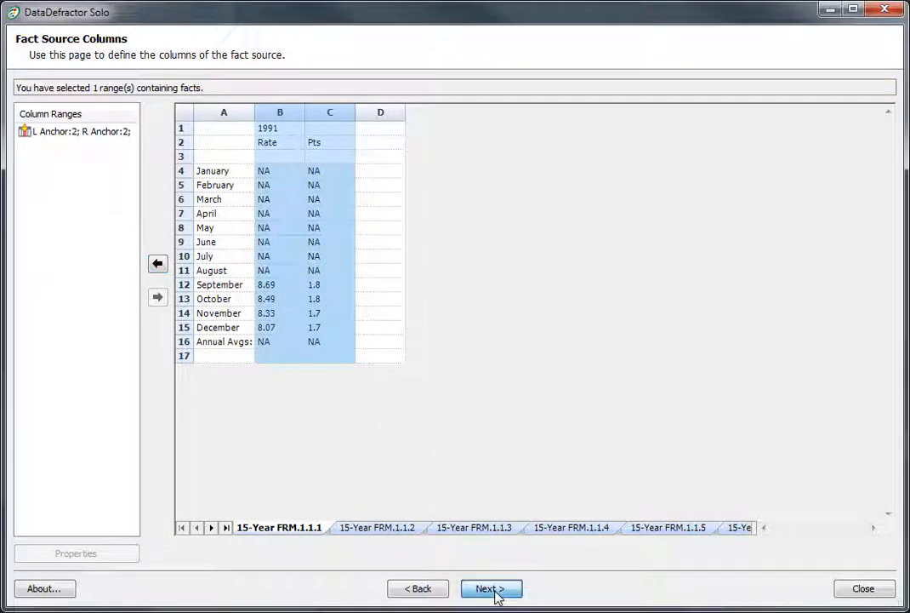
Proceed to the axes definition and assign row 2, with the Rate and Pts labels, as the source of Measures.
left_click(494, 589)
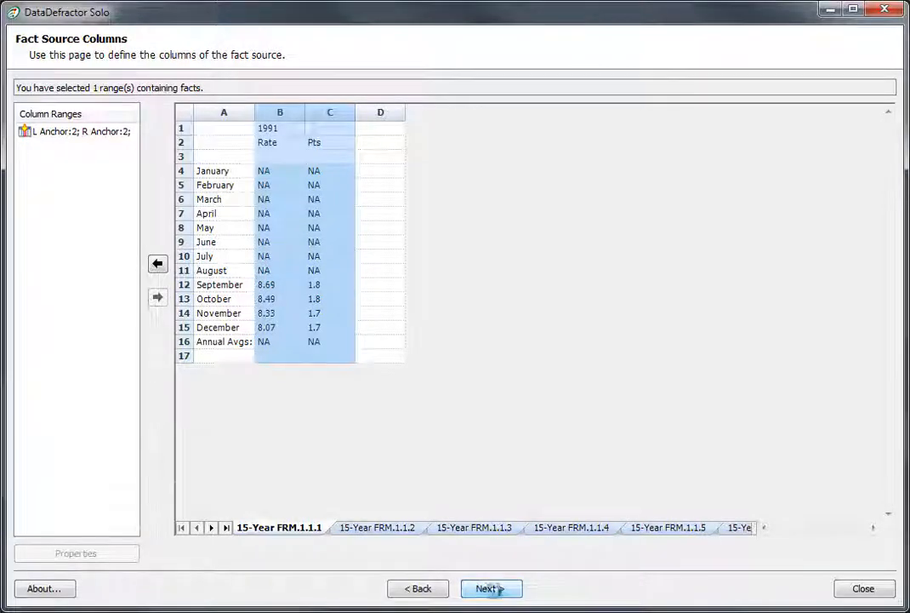
left_click(69, 86)
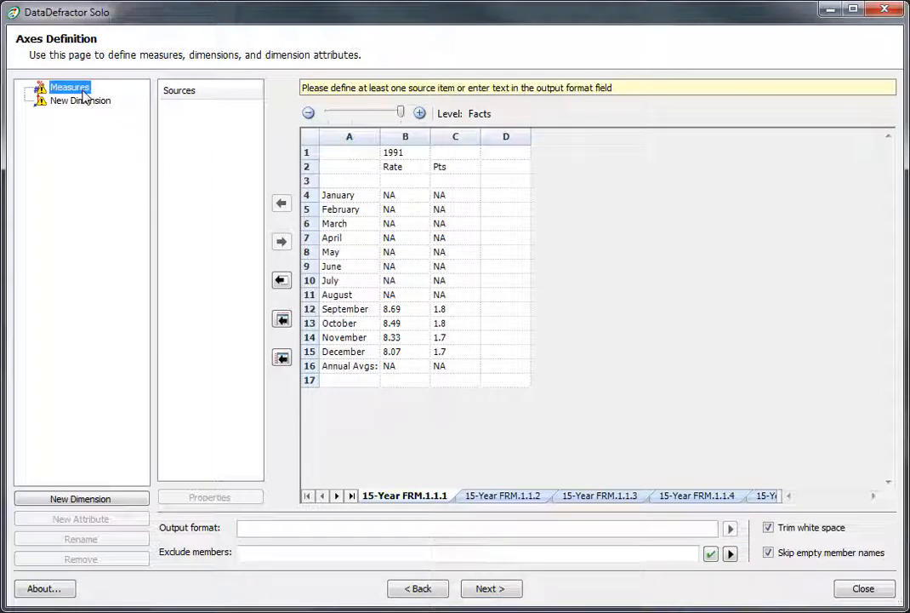
left_click(305, 167)
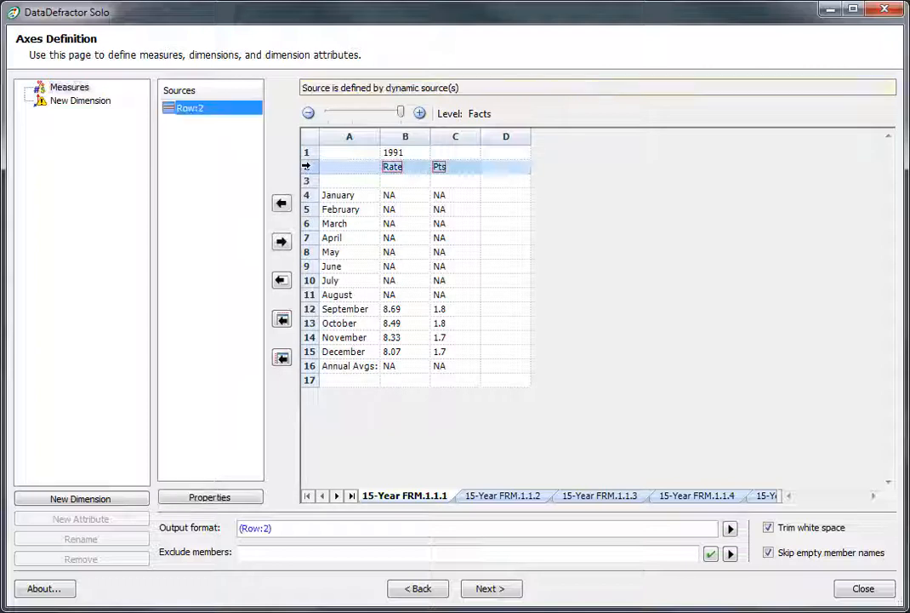
Rename the default new dimension to Time Period.
left_click(73, 103)
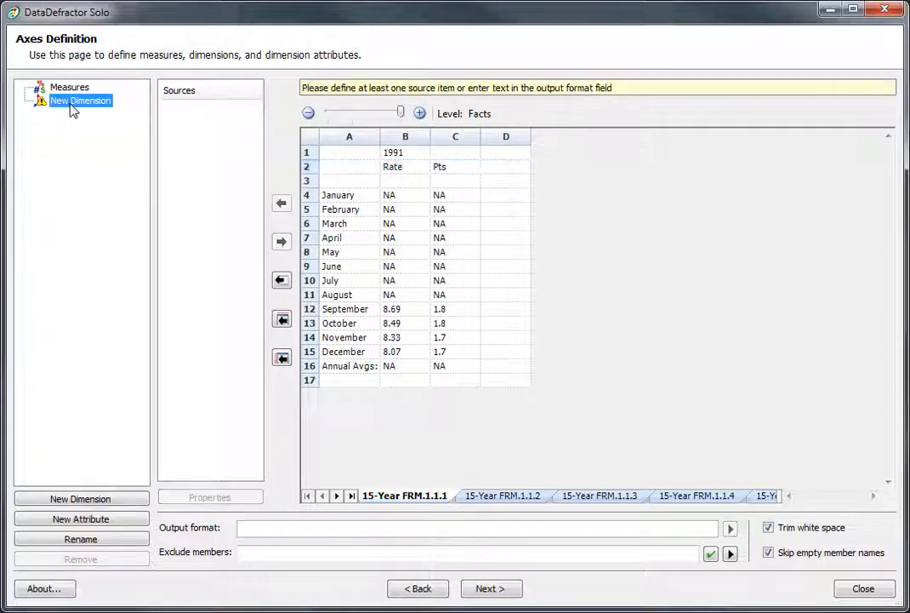
left_click(85, 539)
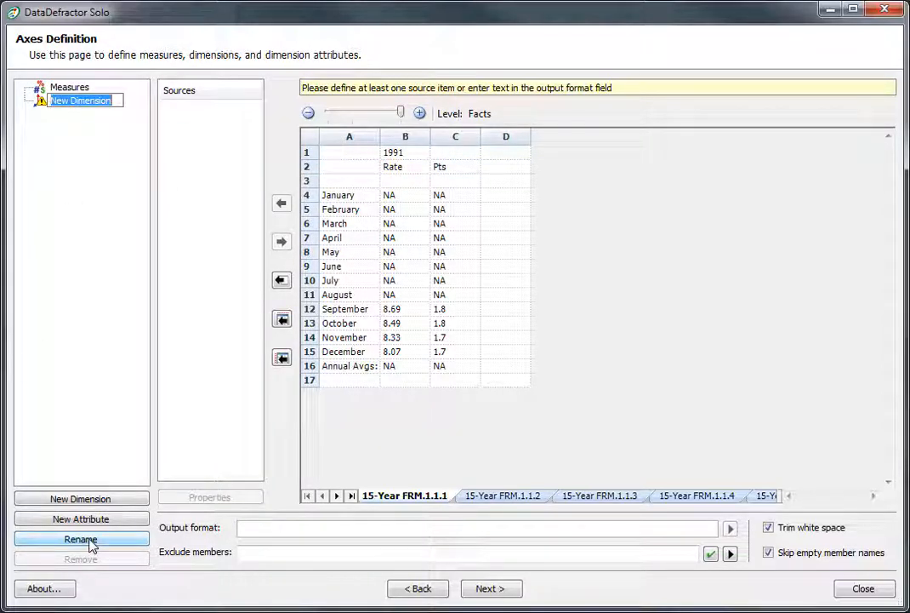
type("Time Period")
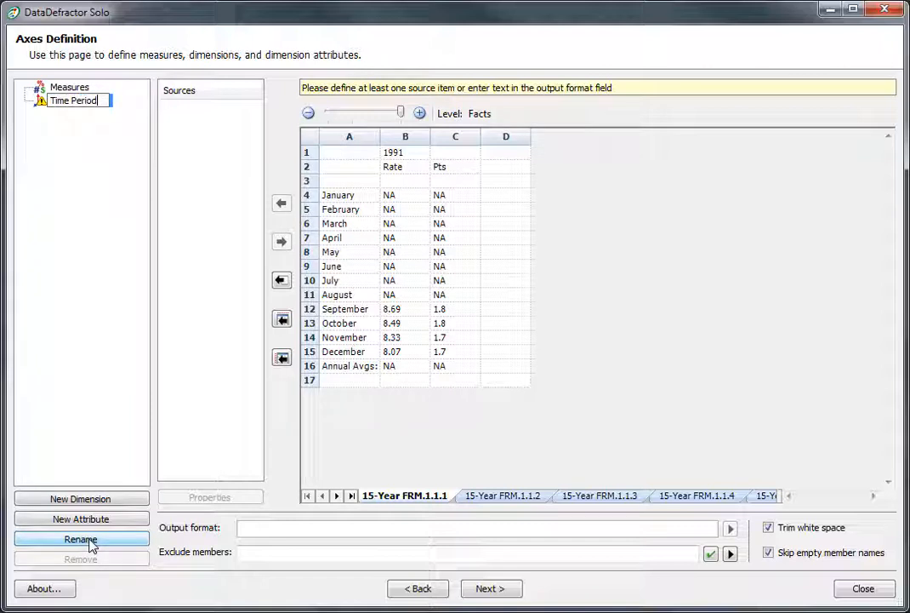
key("Return")
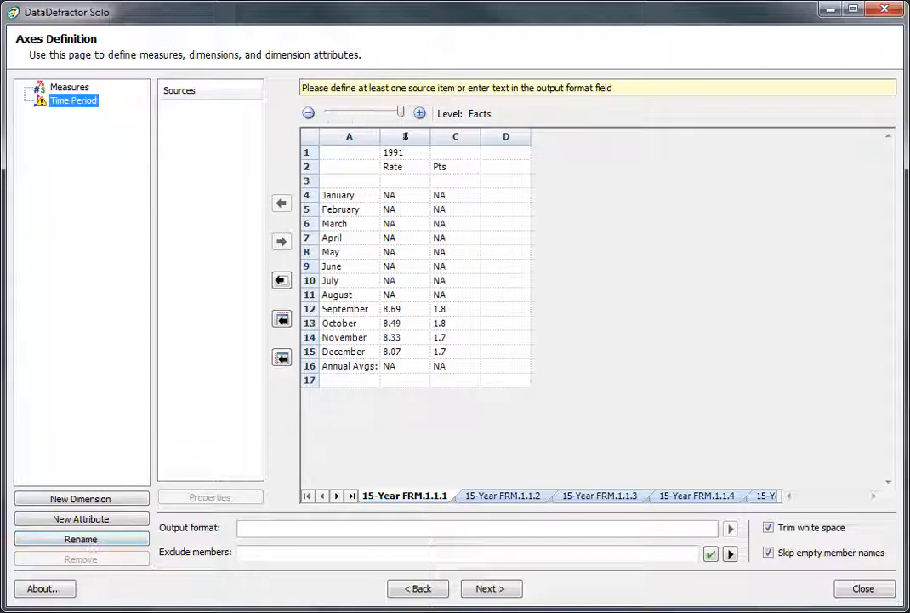
Assign column A with the months and row 1 with the year as sources of the Time Period dimension.
left_click(352, 135)
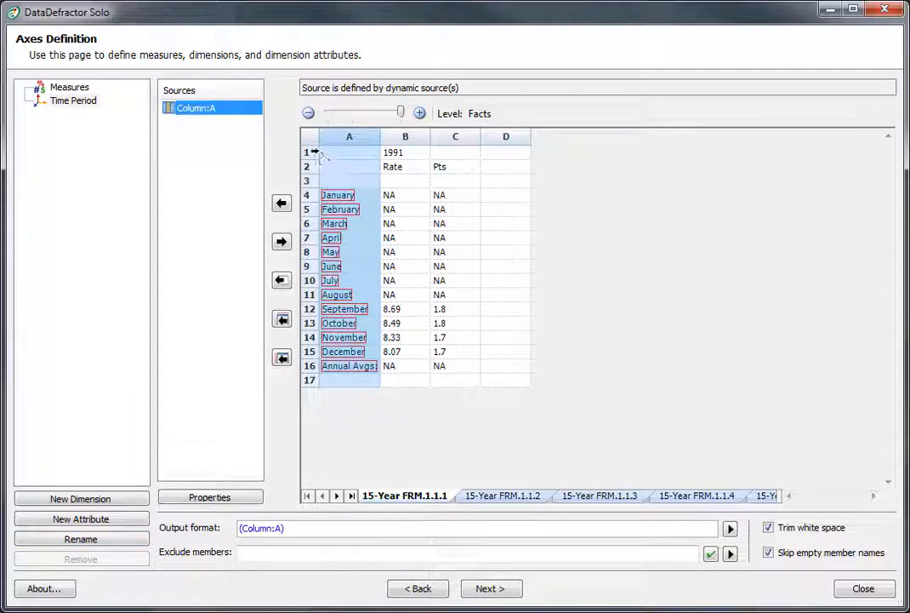
left_click(311, 152)
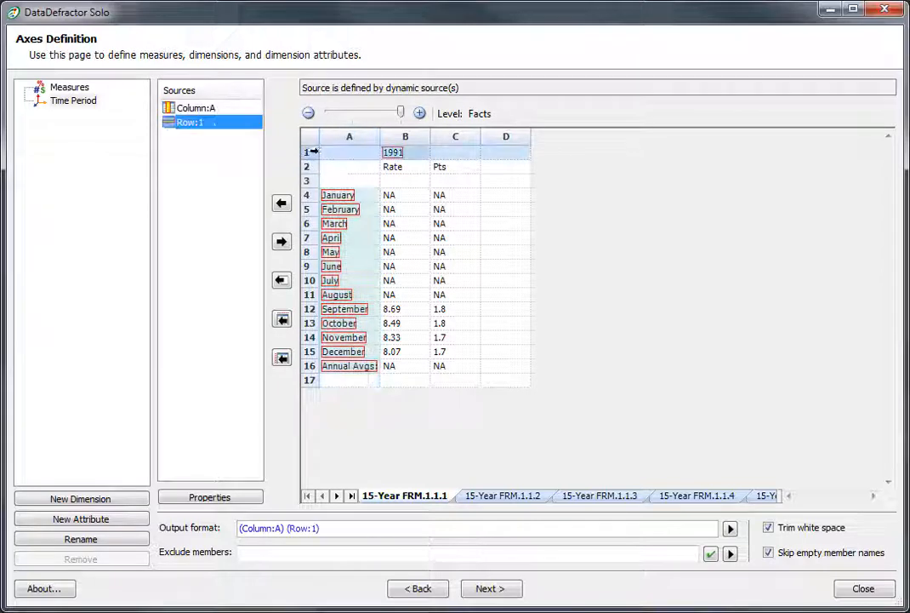
Add a Month attribute to the Time Period dimension and assign column A as its source.
left_click(65, 521)
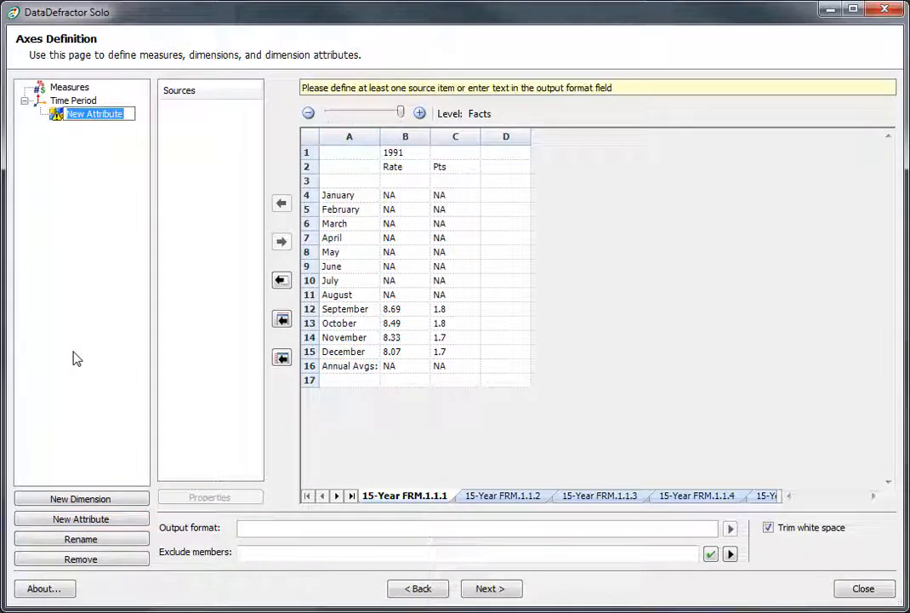
type("Month")
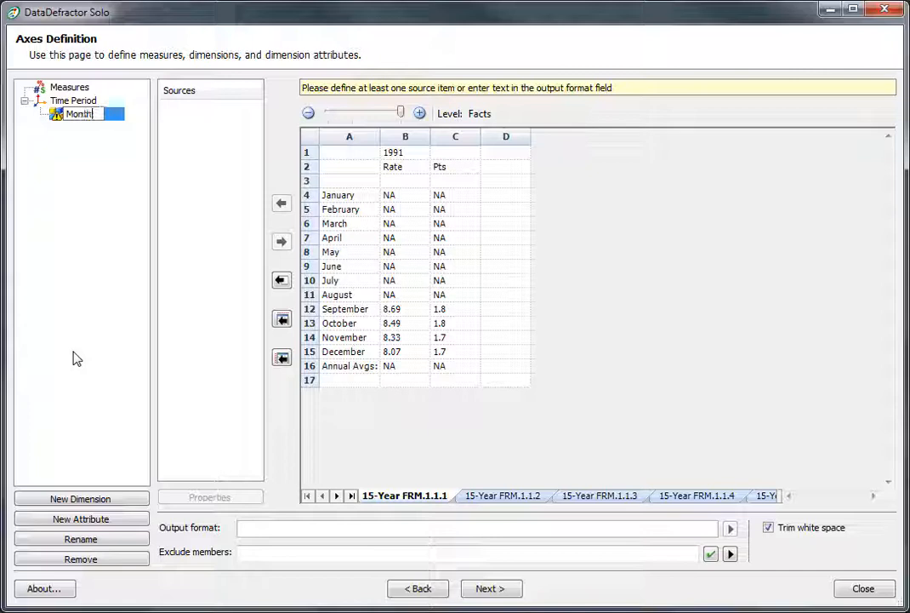
key("Return")
left_click(343, 138)
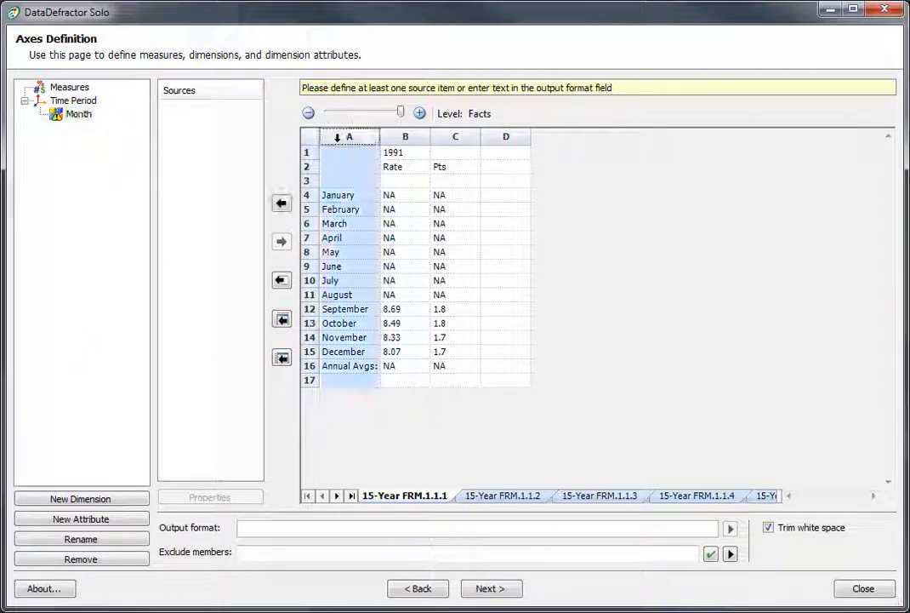
left_click(281, 205)
Add a Year attribute to the Time Period dimension and assign row 1 as its source.
left_click(36, 520)
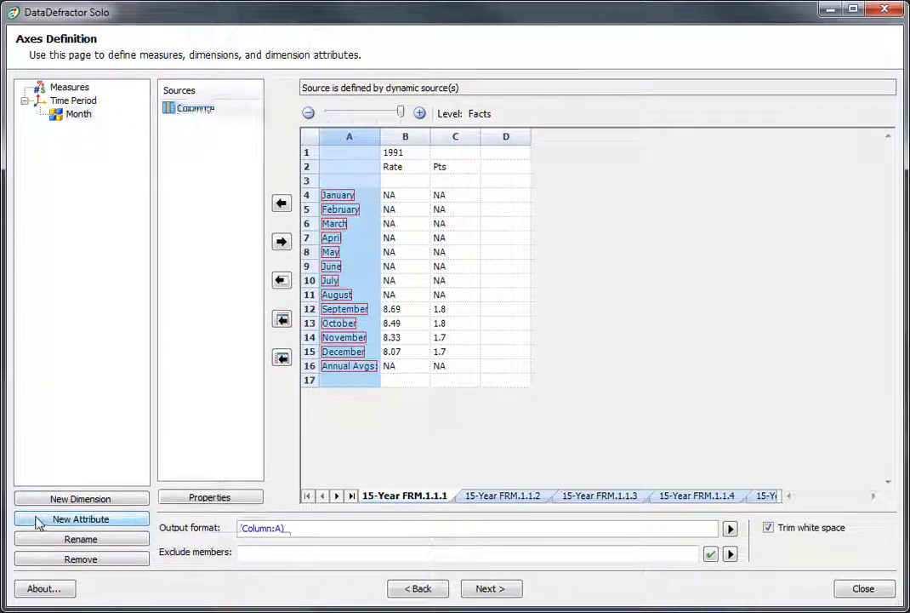
type("Year")
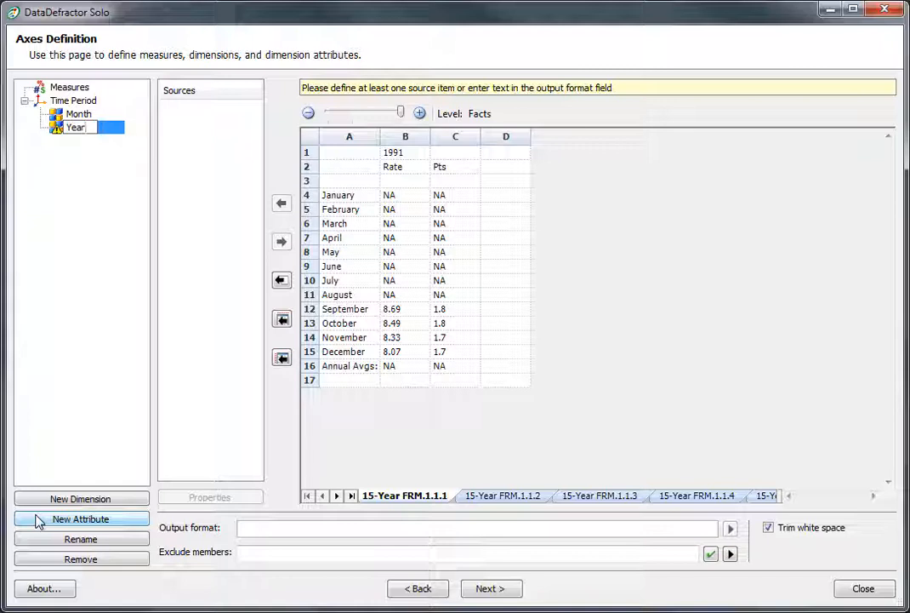
left_click(307, 152)
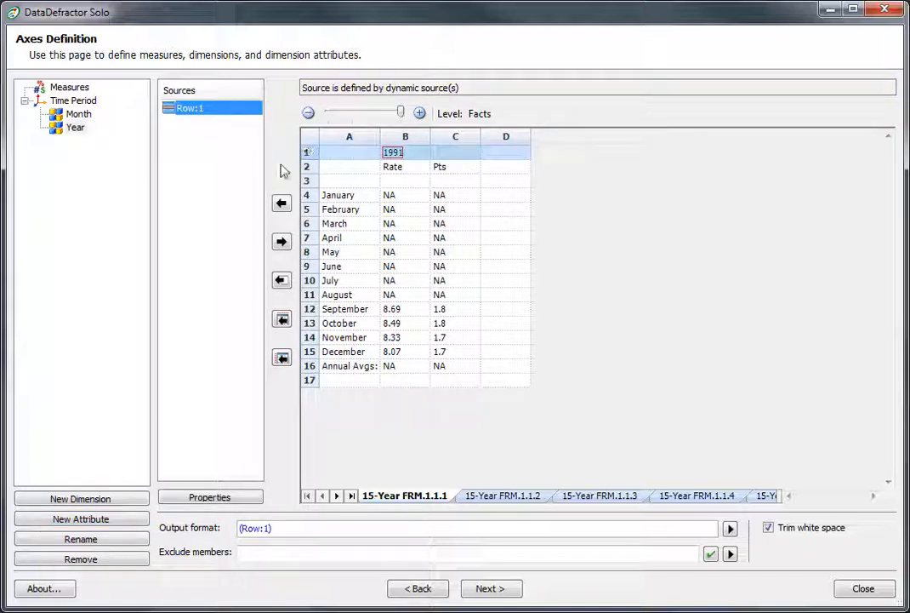
Add a Product dimension and assign the level 1 series title in cell B2 as its source, referencing the column by name.
left_click(62, 502)
type("Product")
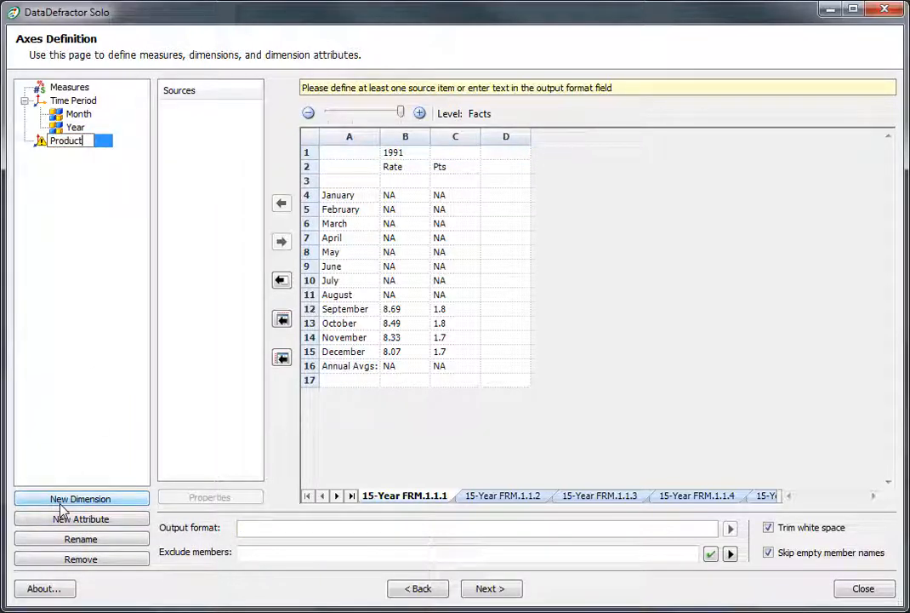
key("Return")
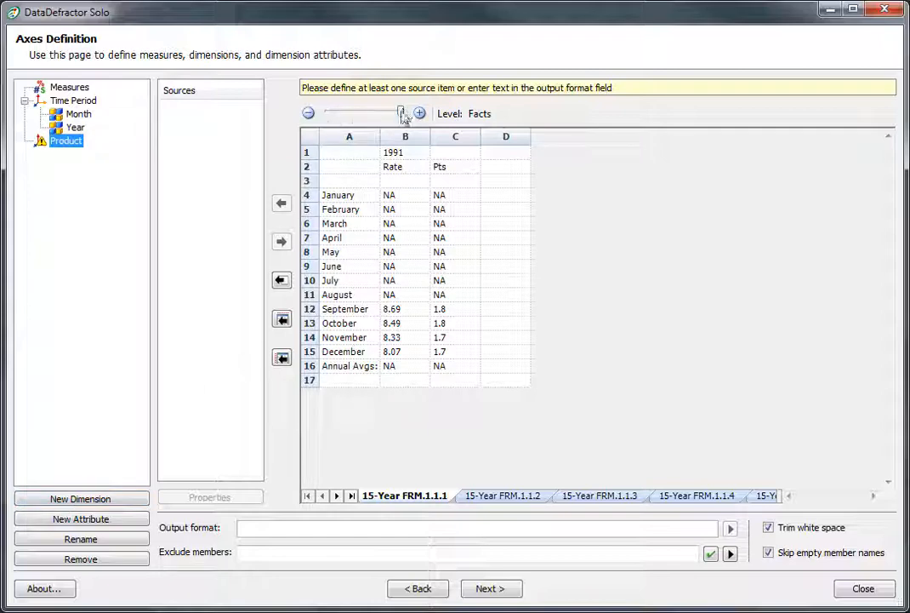
left_click_drag(401, 114, 328, 116)
left_click(414, 170)
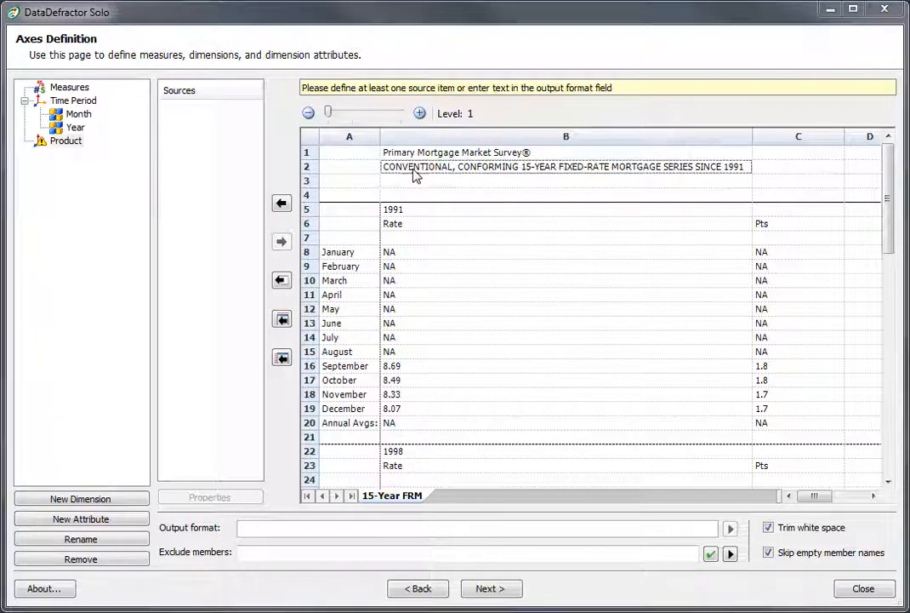
double_click(414, 172)
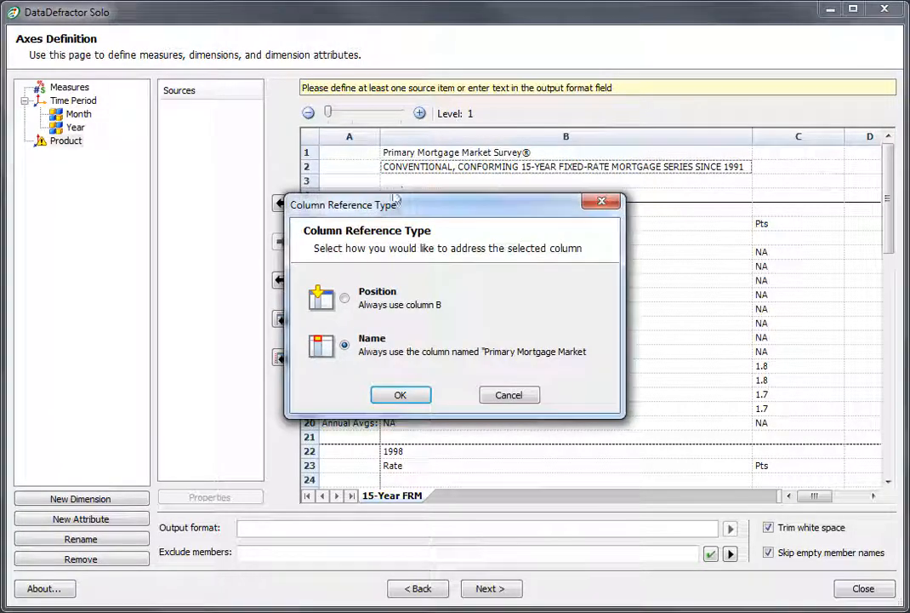
left_click(402, 397)
Define the Product source extraction as 2 words after the first 2 words, and proceed to the destination settings.
left_click(221, 500)
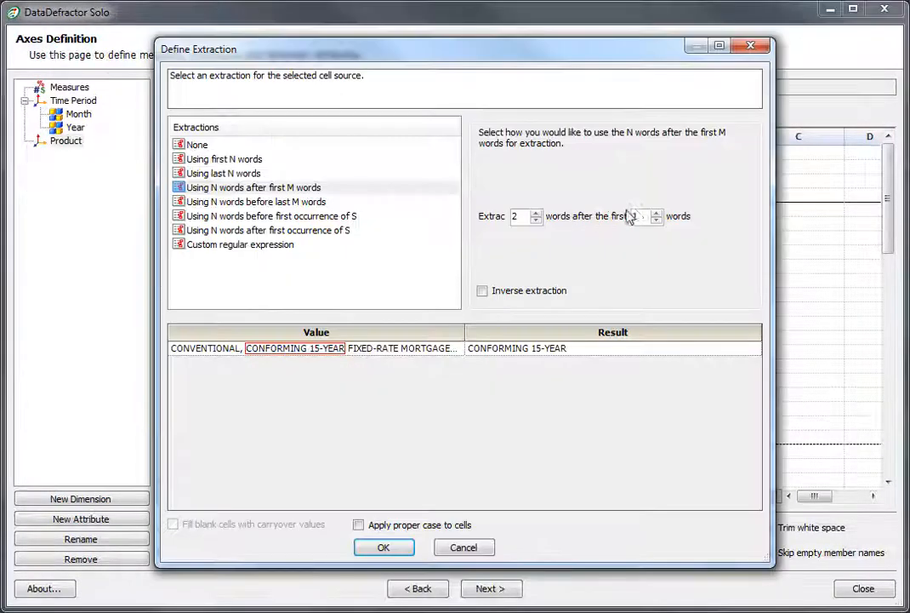
left_click(656, 212)
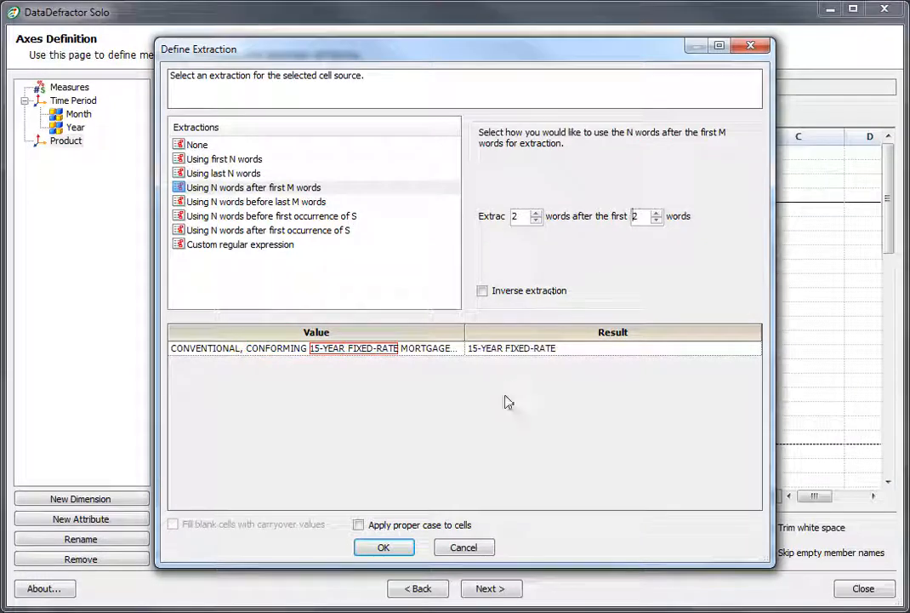
left_click(381, 548)
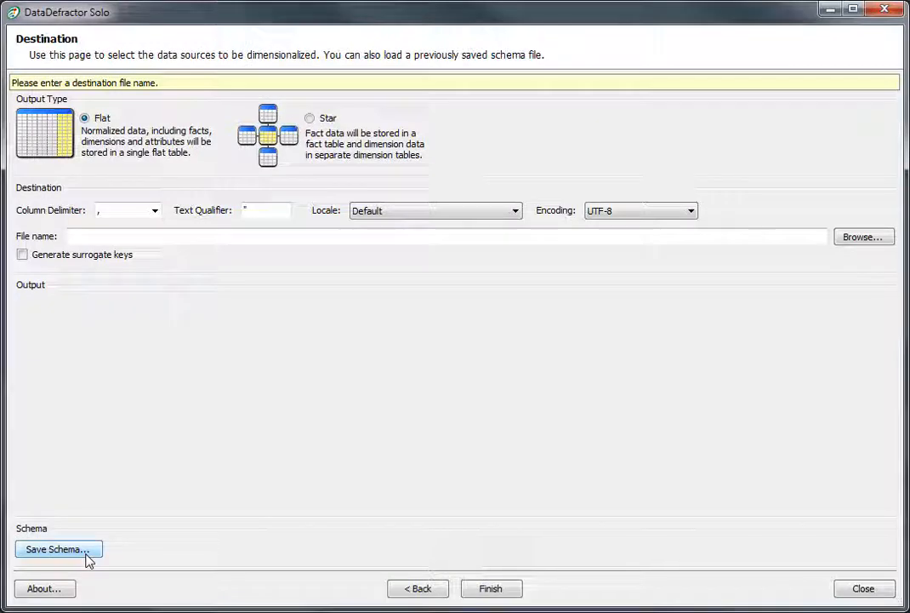
Save the schema as FannieMae and finish the wizard to generate the flat output file FannieMae.csv.
left_click(86, 554)
type("Fan")
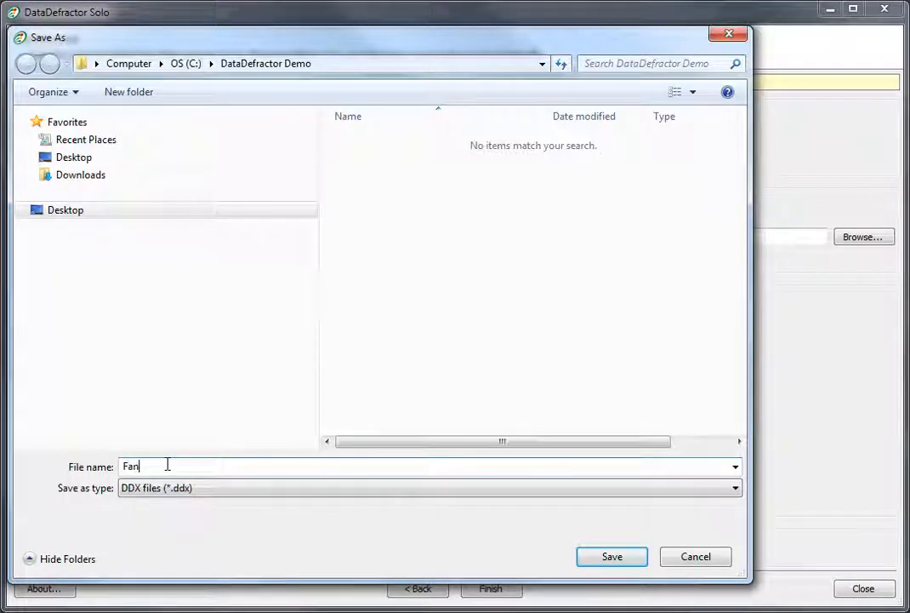
type("nieMa")
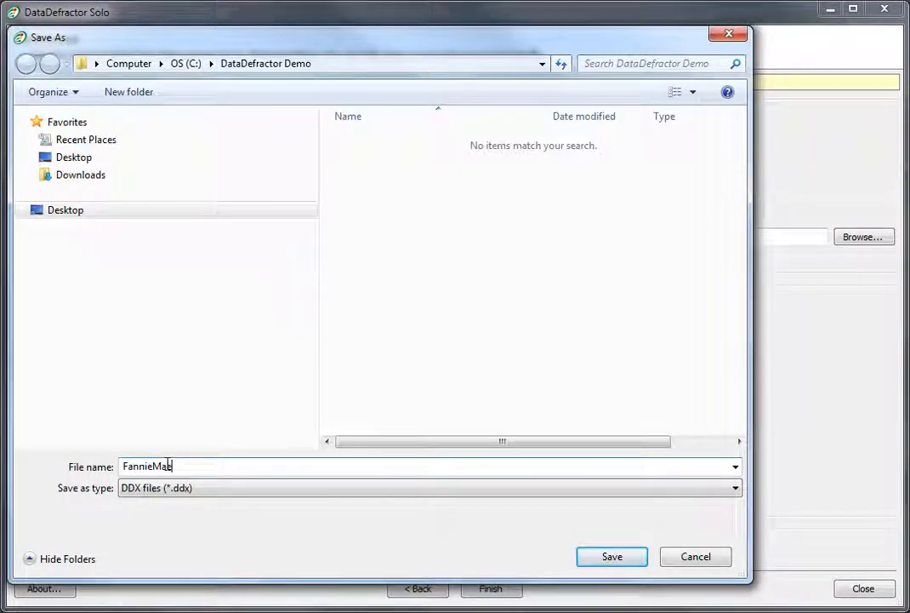
type("e")
key("Return")
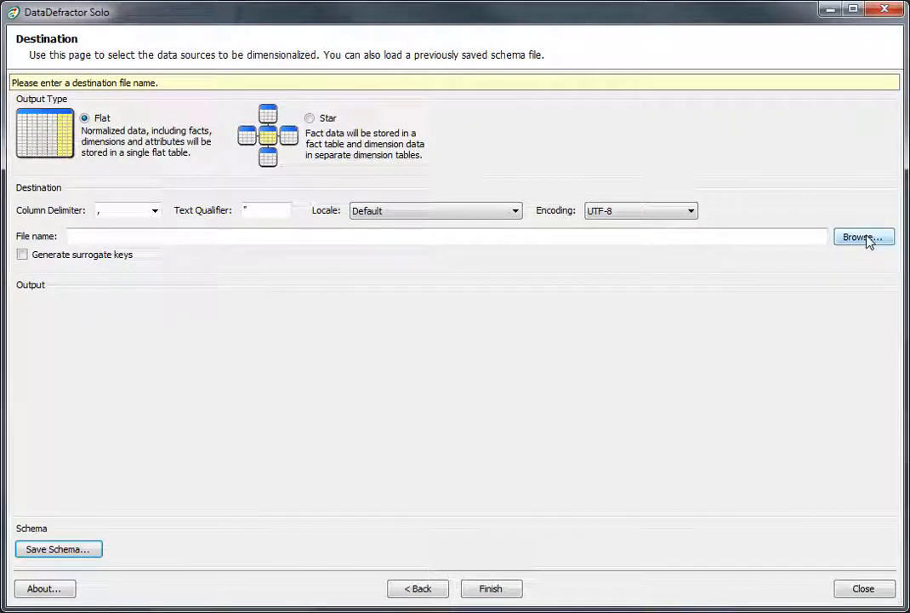
left_click(491, 587)
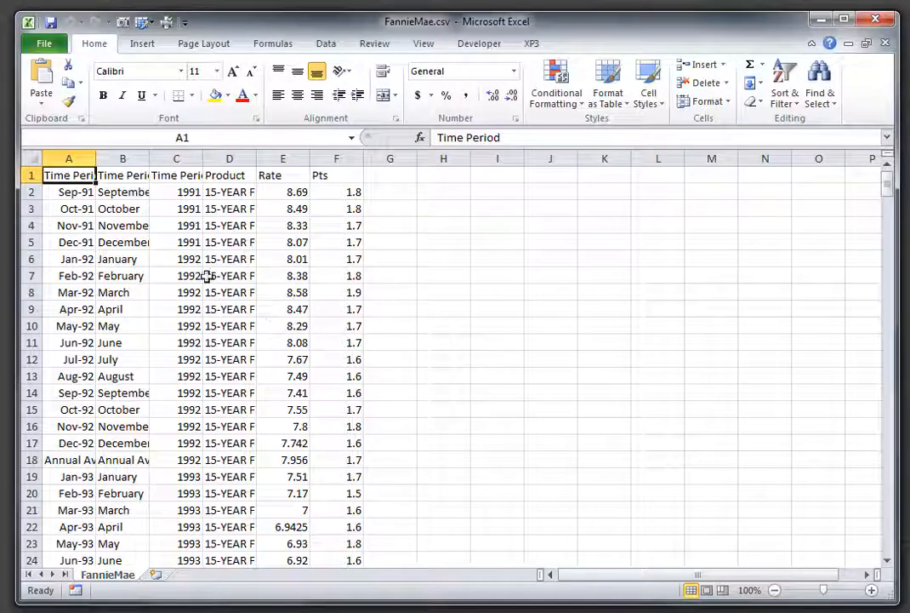
In Excel, auto-fit the widths of all columns in FannieMae.csv and look through the normalized rows.
left_click(31, 157)
double_click(95, 159)
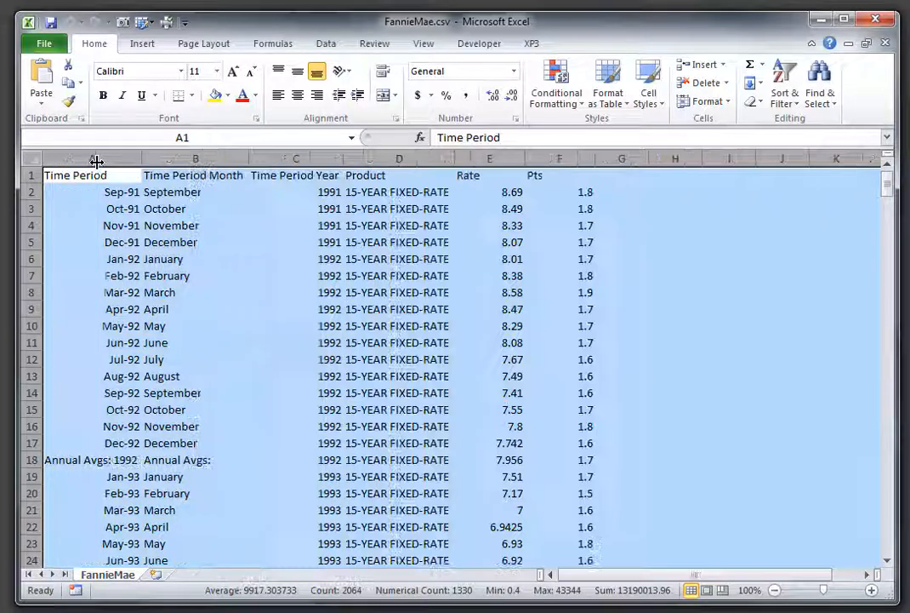
left_click(316, 274)
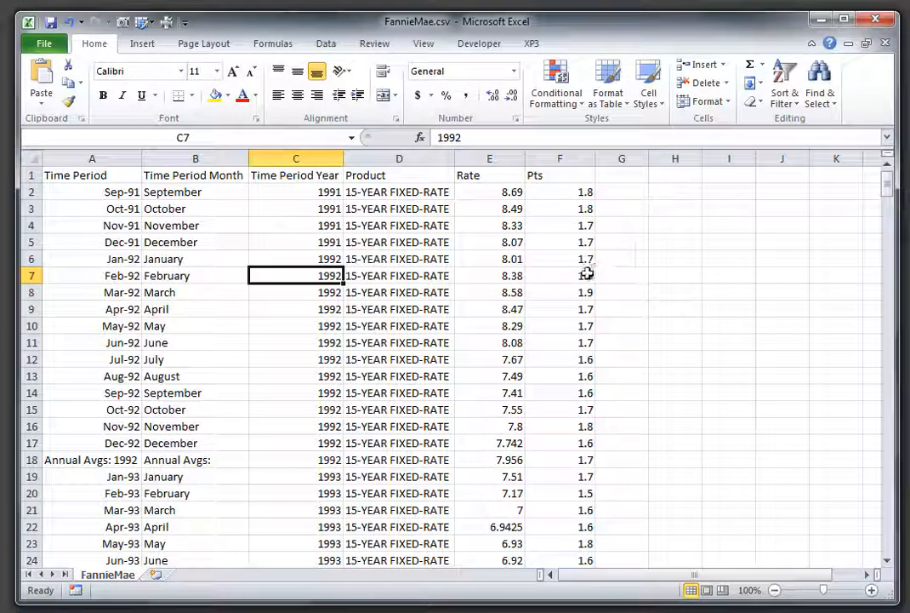
scroll(584, 274, "down", 3)
scroll(586, 273, "down", 7)
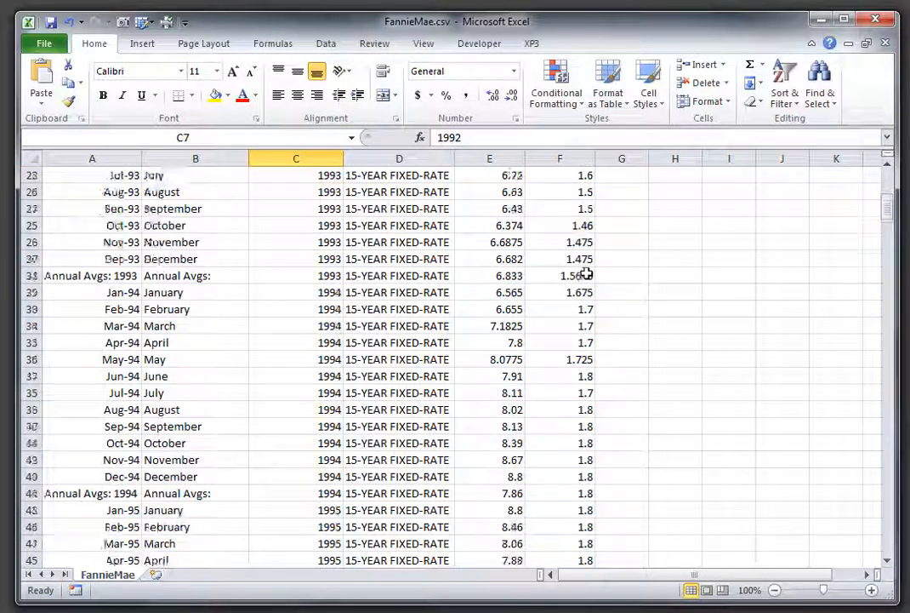
scroll(586, 273, "up", 10)
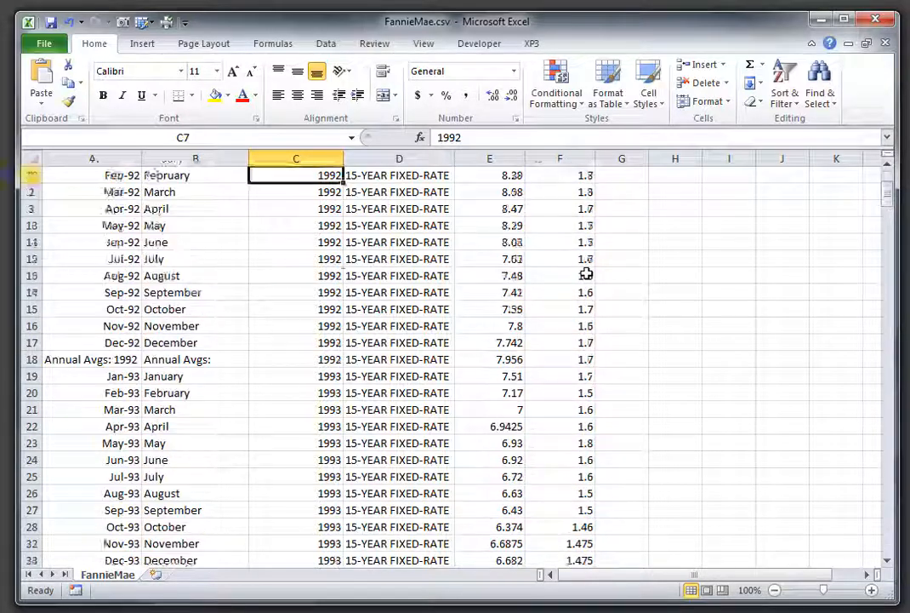